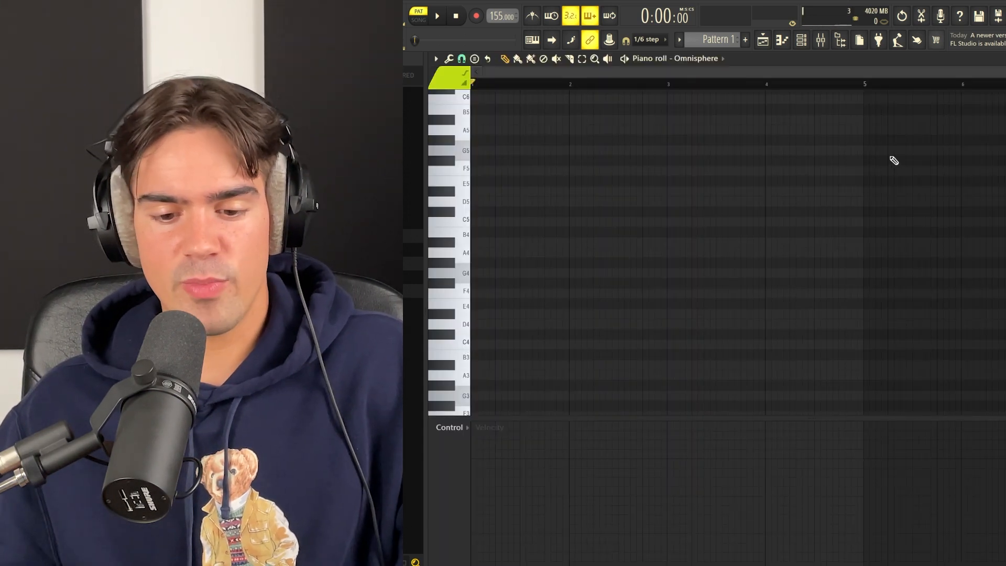
left_click_drag(894, 160, 486, 311)
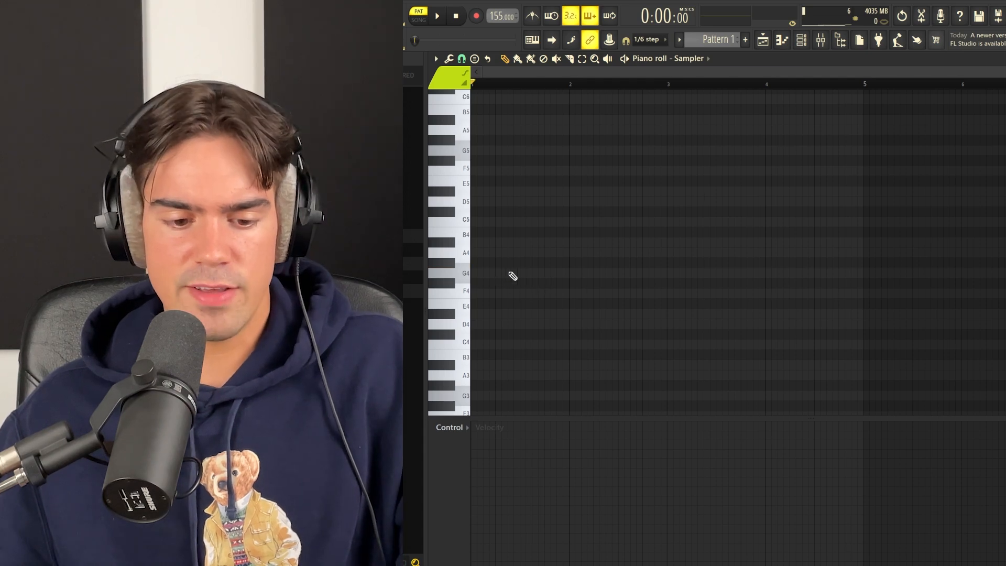
left_click(515, 276)
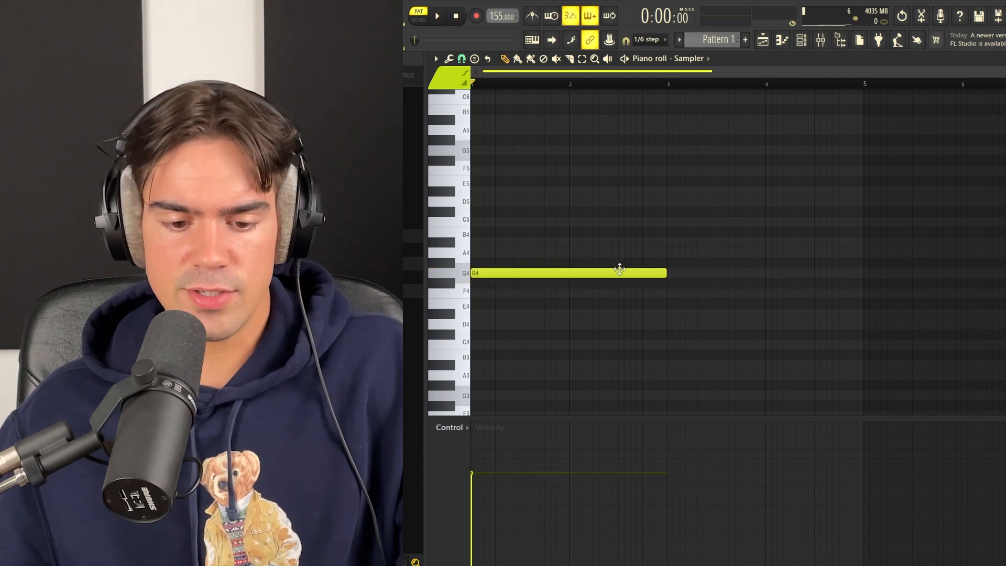
left_click(674, 325)
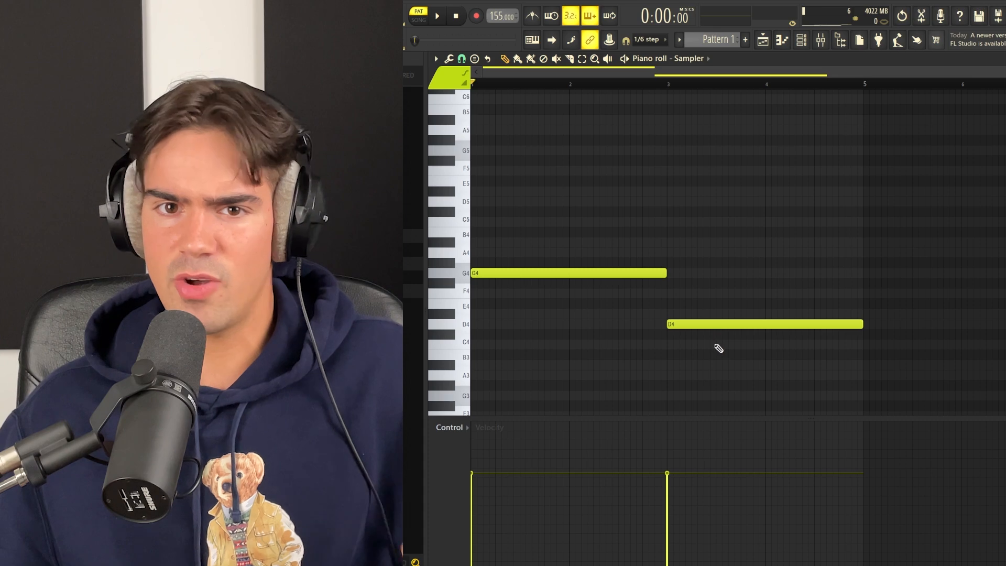
right_click(675, 324)
right_click(610, 273)
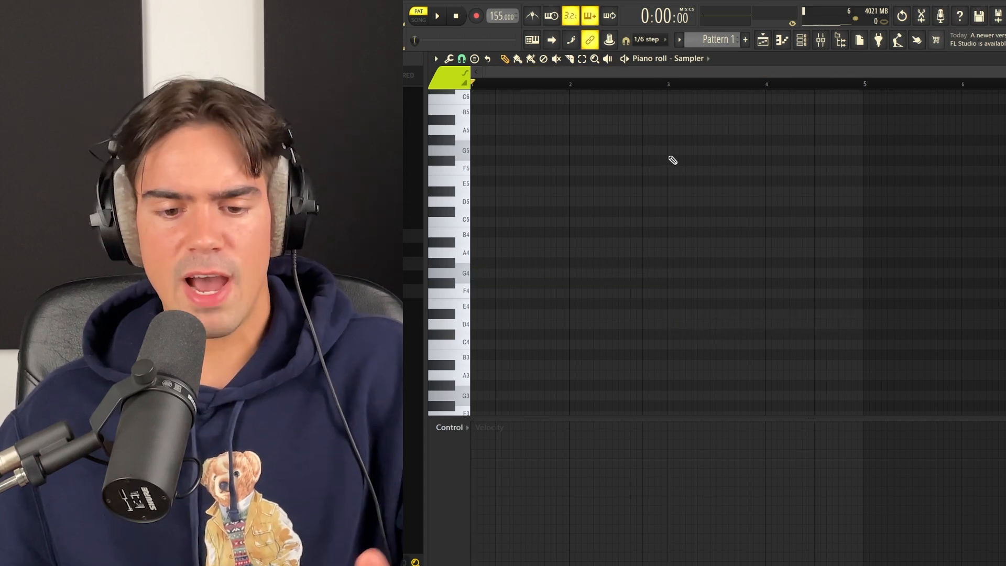
Set the piano roll's scale highlighting to root note D with the Minor Natural (Aeolian) scale
left_click(436, 59)
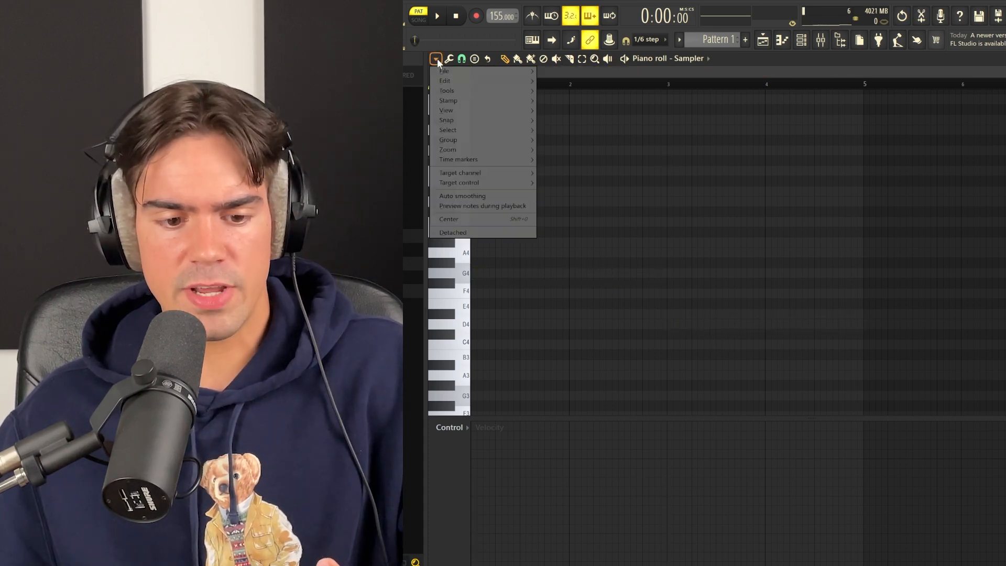
mouse_move(464, 110)
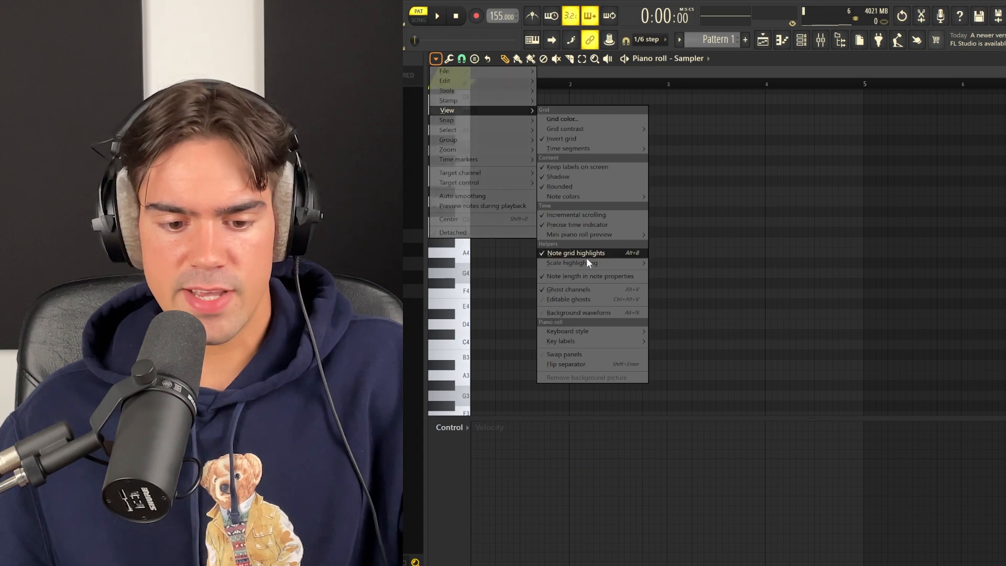
mouse_move(586, 261)
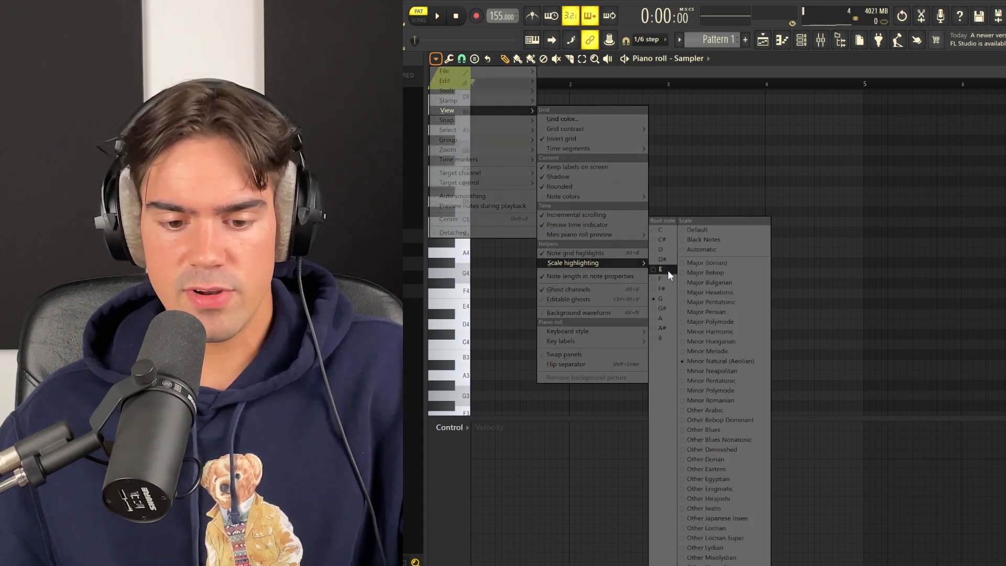
left_click(666, 251)
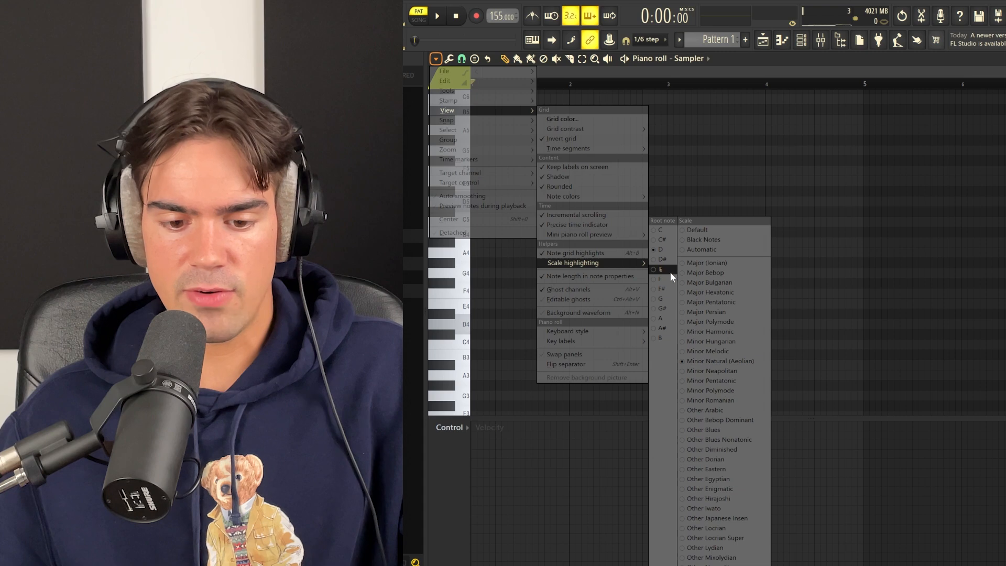
left_click(719, 360)
left_click_drag(981, 115, 474, 367)
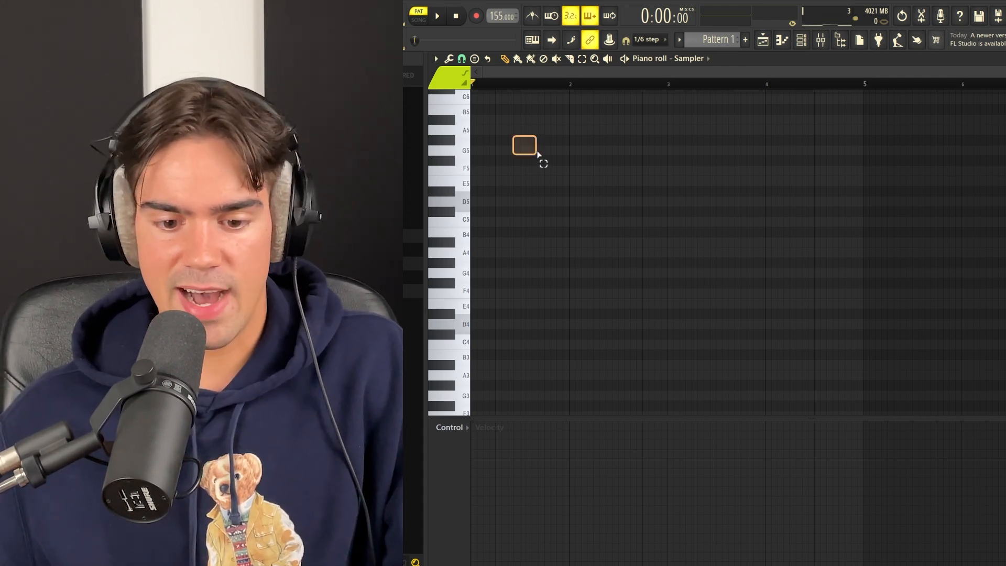
left_click_drag(515, 140, 999, 375)
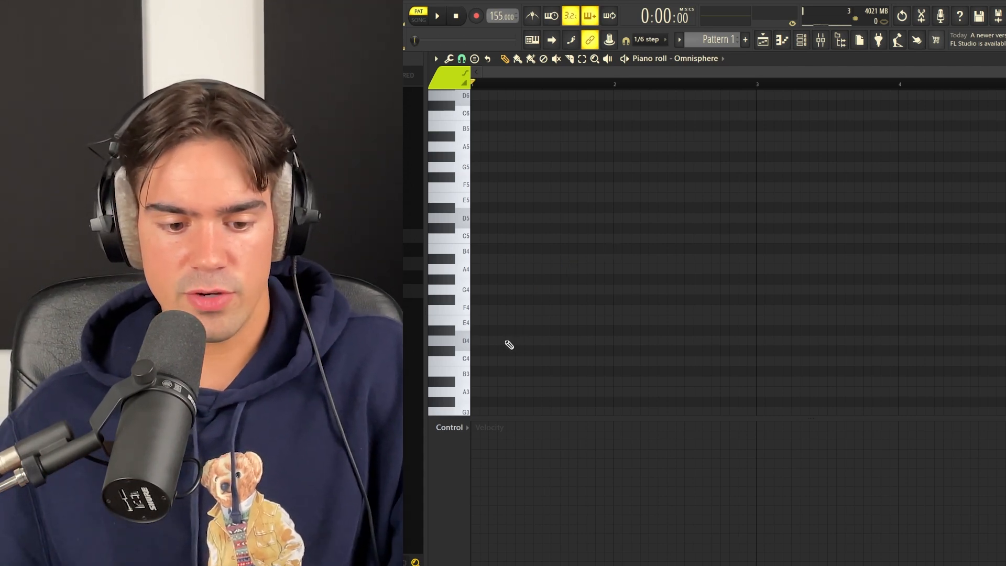
Build a two-bar D minor chord from bar 1 with the notes D4, F4 and A4
left_click(510, 344)
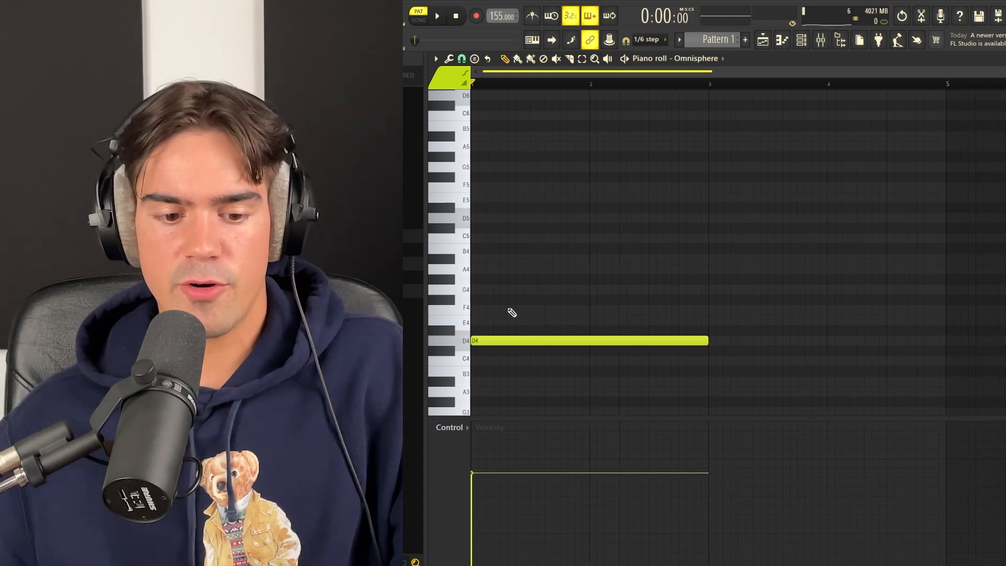
left_click(466, 326)
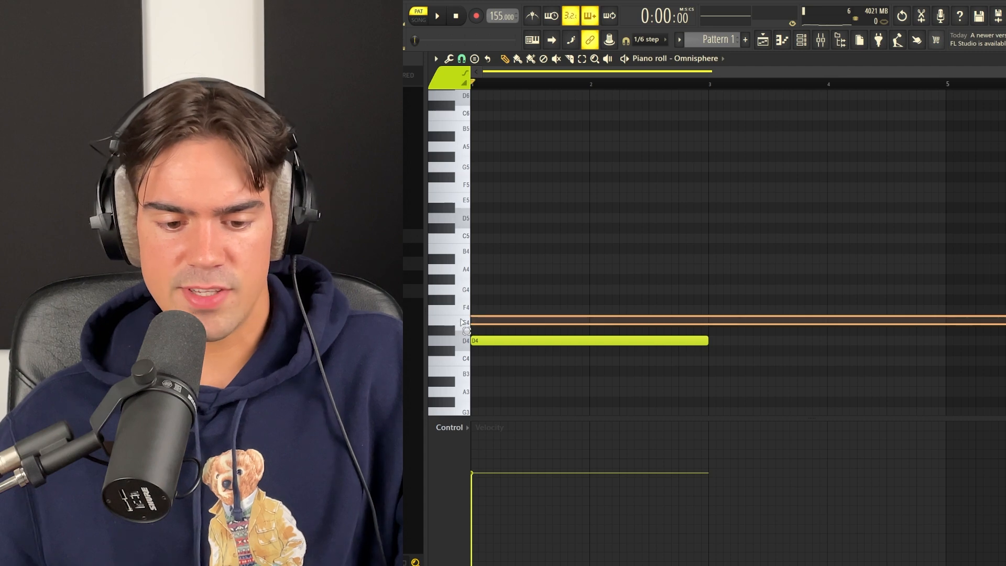
left_click(496, 311)
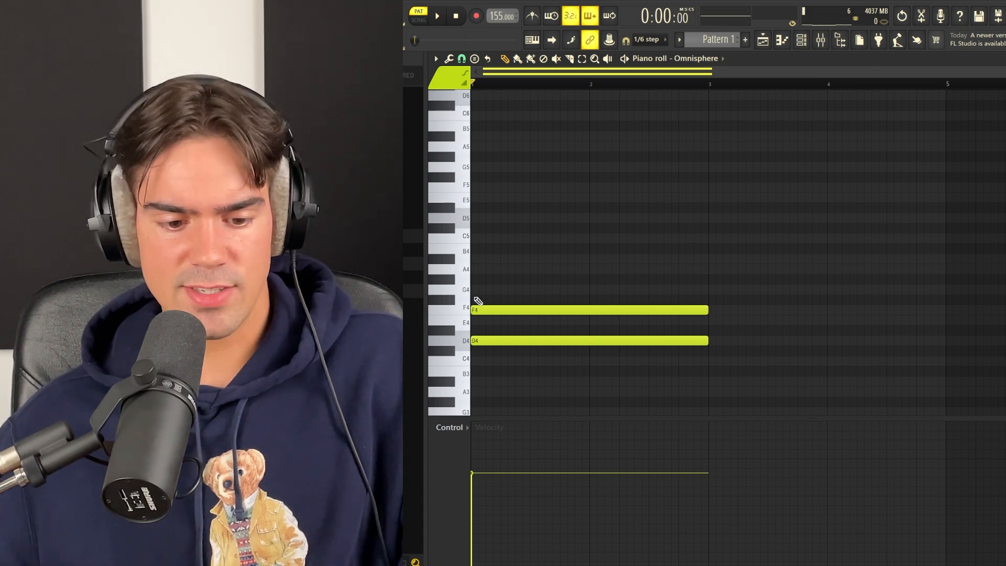
left_click(495, 269)
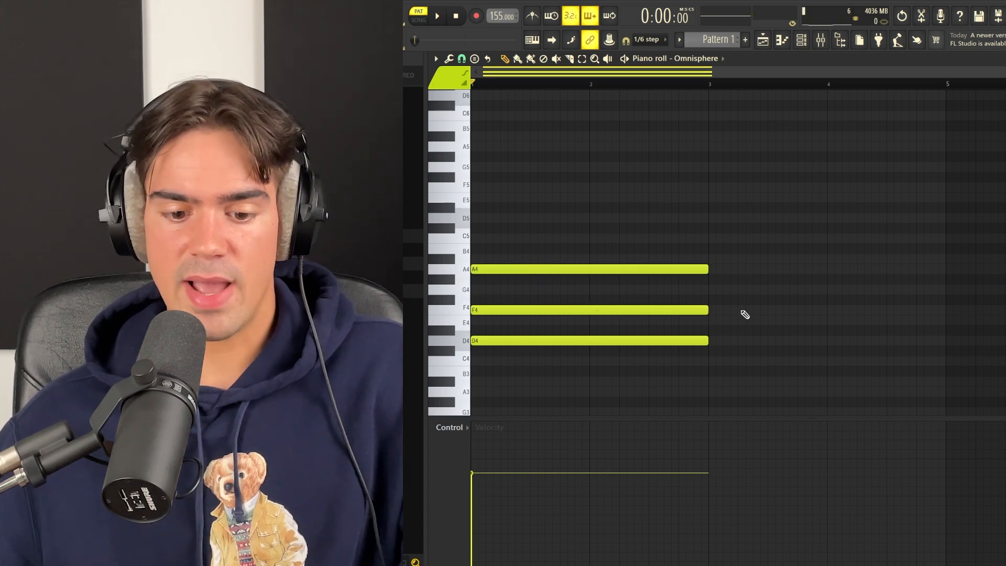
Raise the chord's middle note F4 by one octave to F5 and play the chord back
left_click_drag(753, 295, 648, 316)
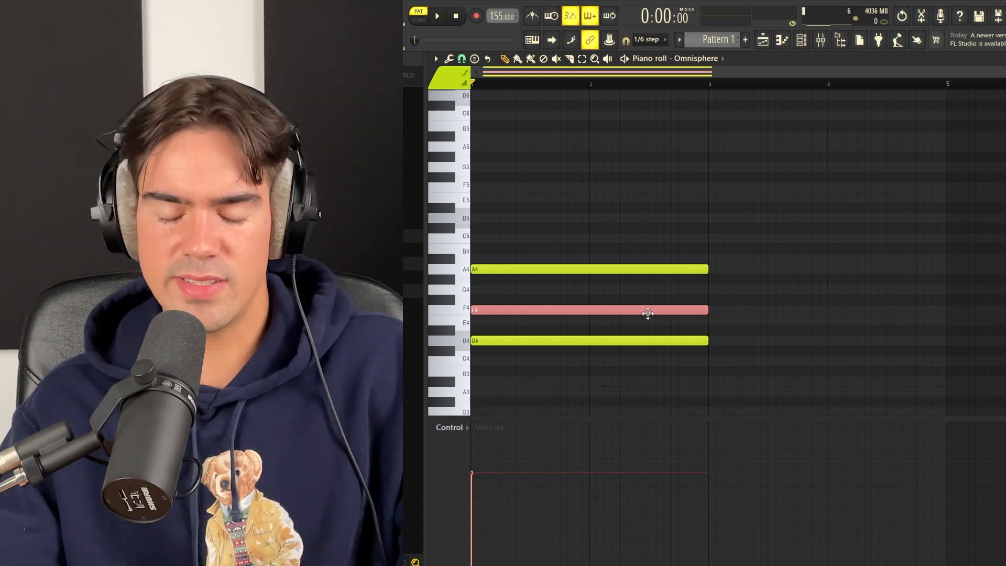
key("ctrl+Up")
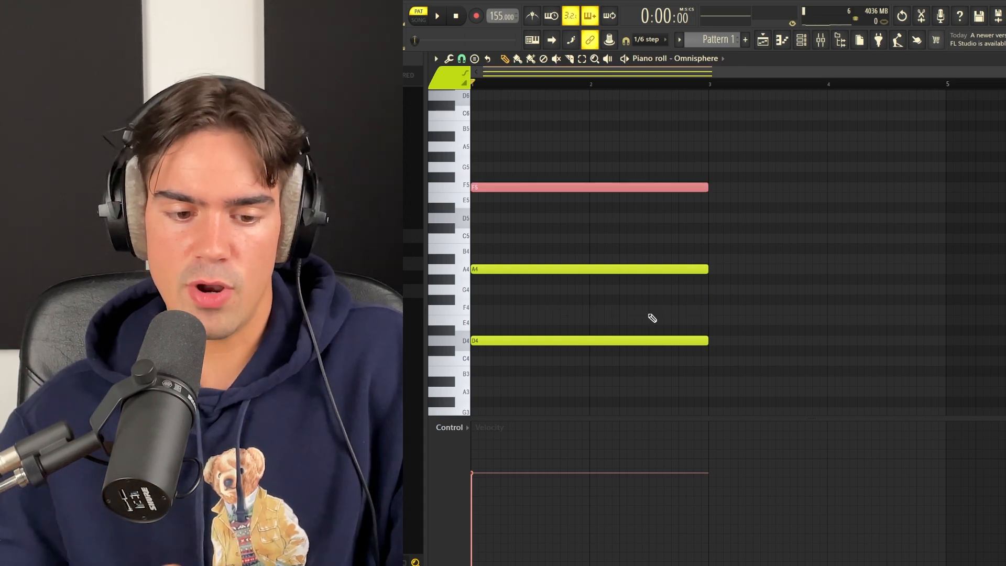
left_click(525, 209)
left_click_drag(757, 141, 561, 387)
left_click(550, 332)
key("space")
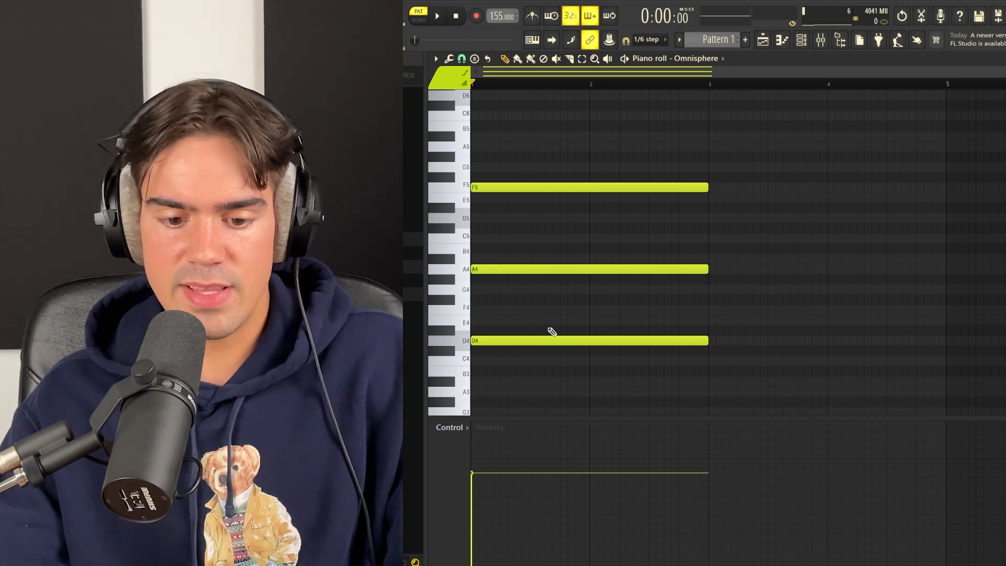
Duplicate the chord into bars 3 and 4, transpose the copy down five semitones to A3, E4 and C5, and play it back
key("ctrl+b")
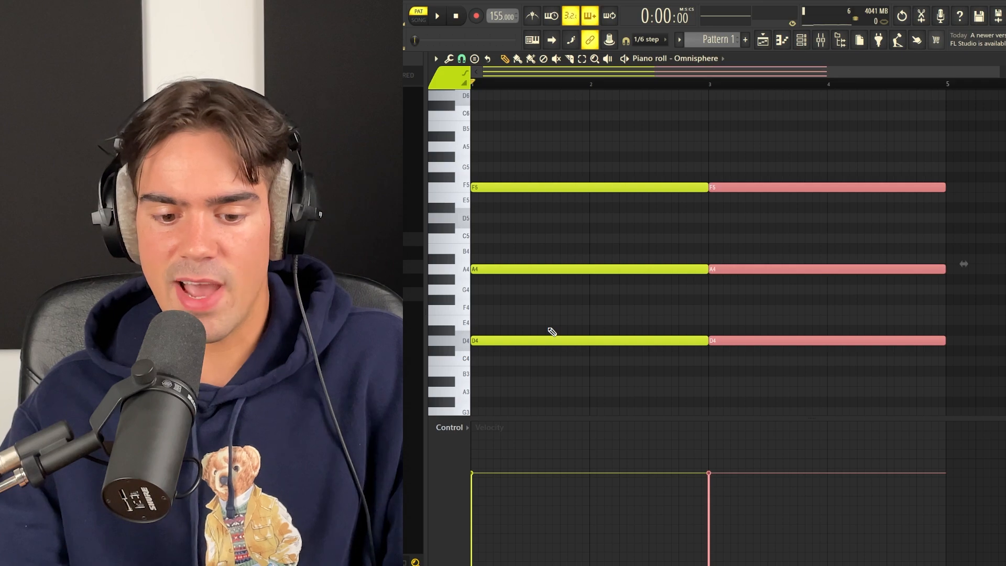
key("Down")
key("Down")
key("Down")
key("Down")
key("Down")
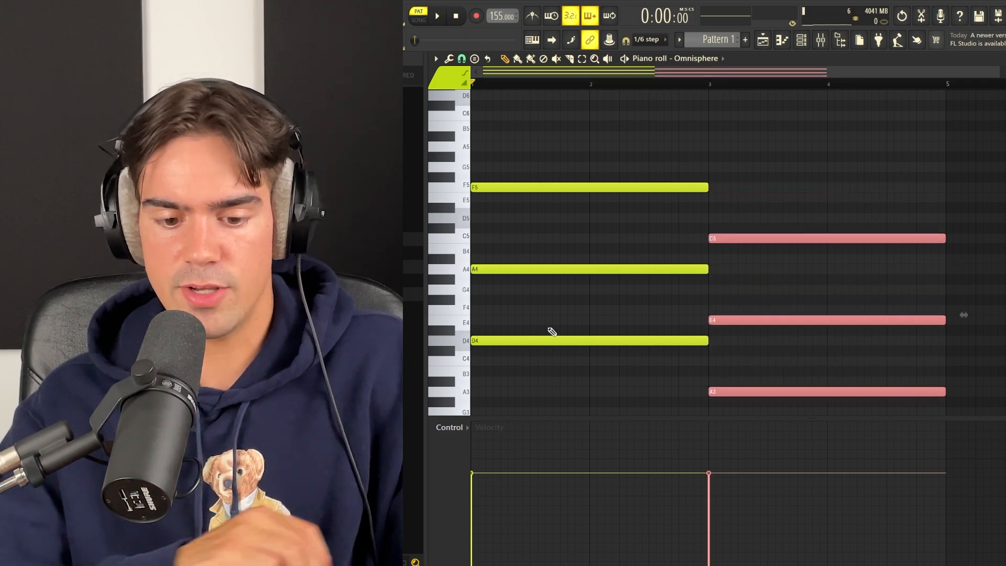
key("space")
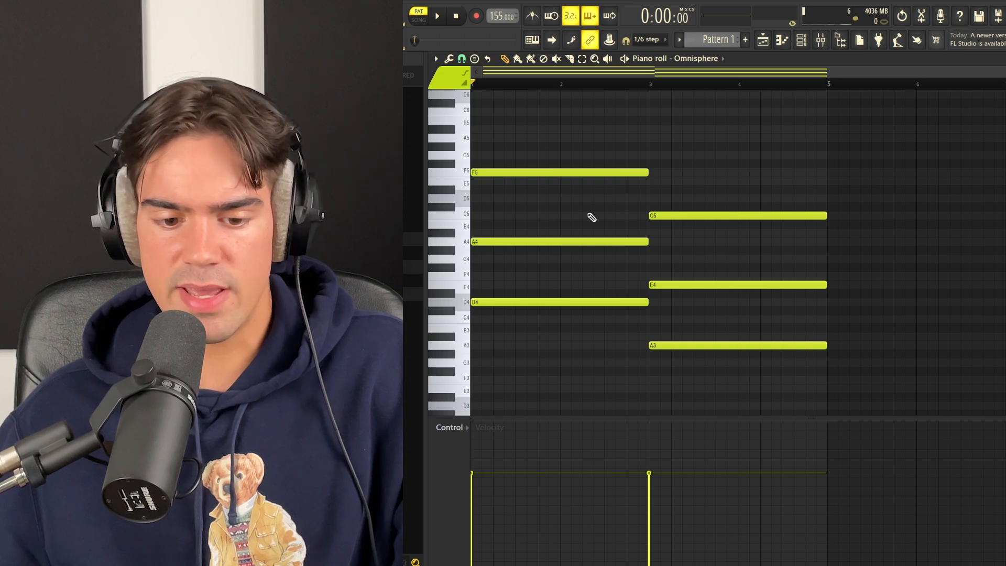
left_click_drag(613, 117, 580, 337)
left_click(474, 176, "ctrl")
left_click(466, 178, "ctrl")
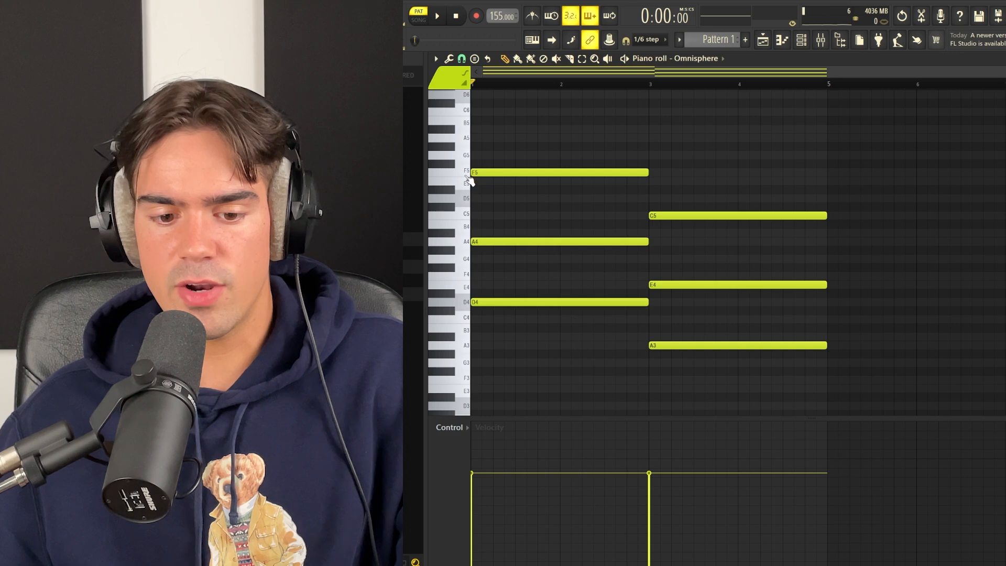
left_click(467, 177, "ctrl")
scroll(676, 181, "up", 2)
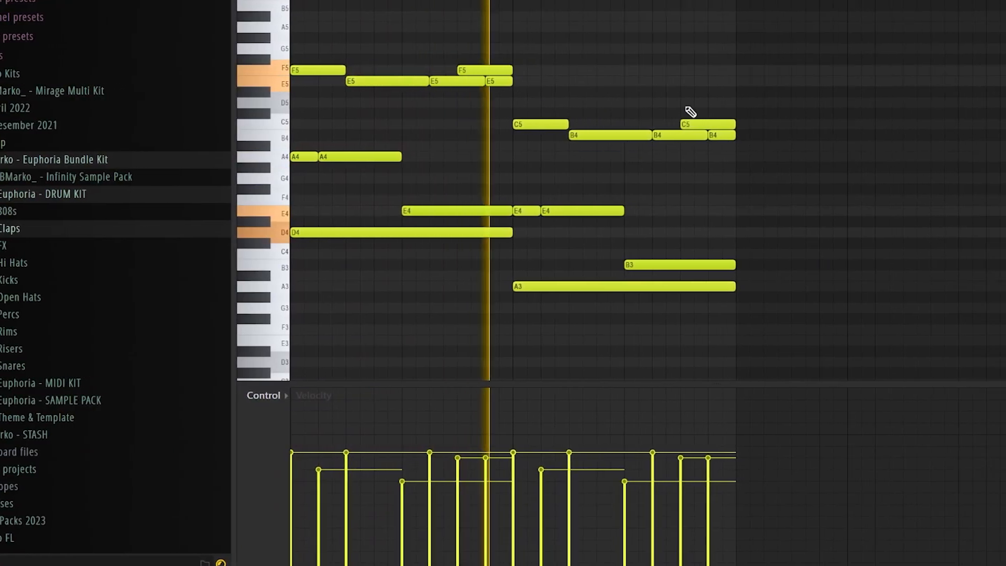
Duplicate the four-bar chord and rhythm pattern into bars 5 to 8
key("ctrl+b")
key("ctrl+d")
scroll(681, 112, "down", 2)
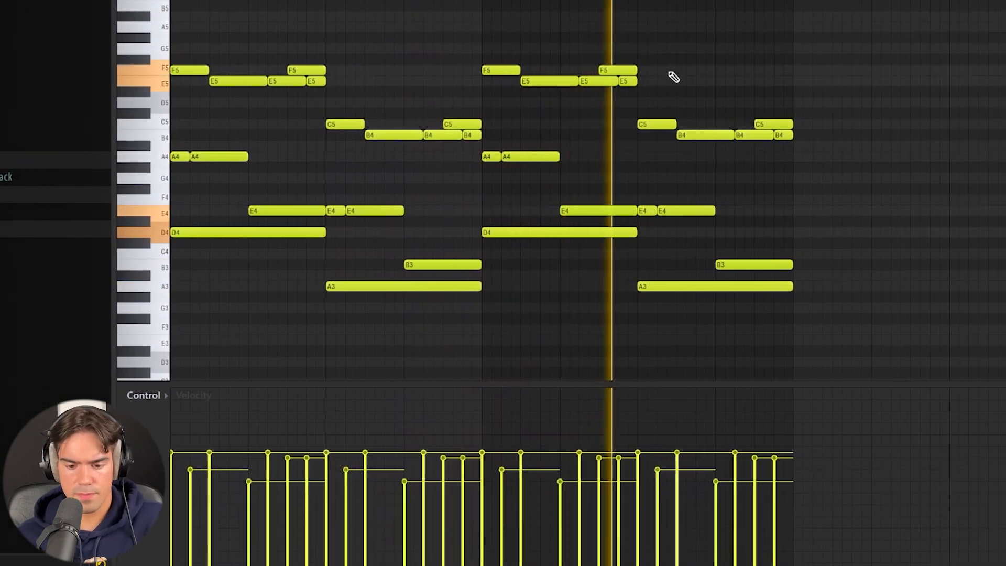
left_click_drag(672, 45, 820, 294)
key("ctrl+d")
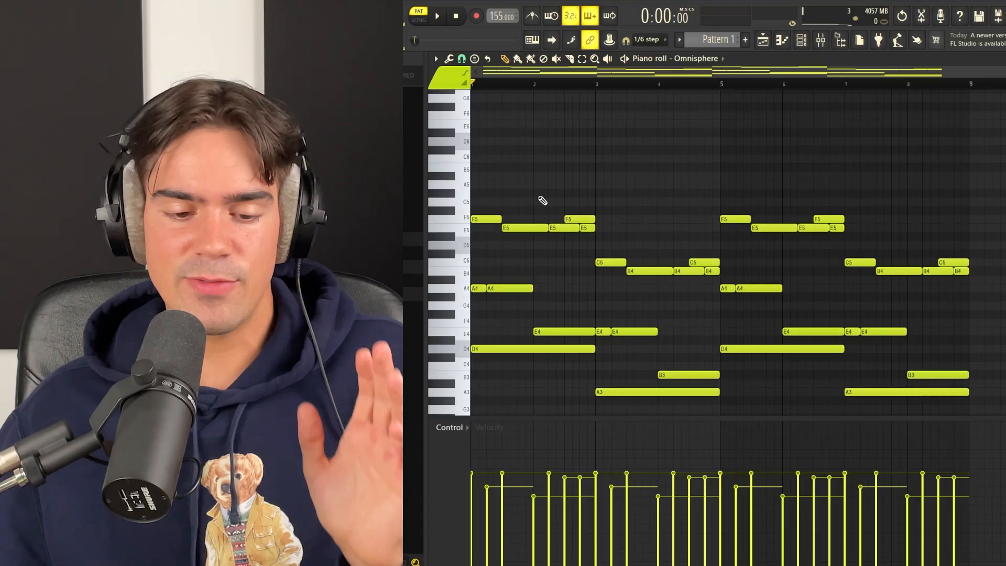
Examine the high melody notes between C7 and A#7 in relation to the chords below
scroll(516, 215, "up", 1)
scroll(509, 160, "up", 1)
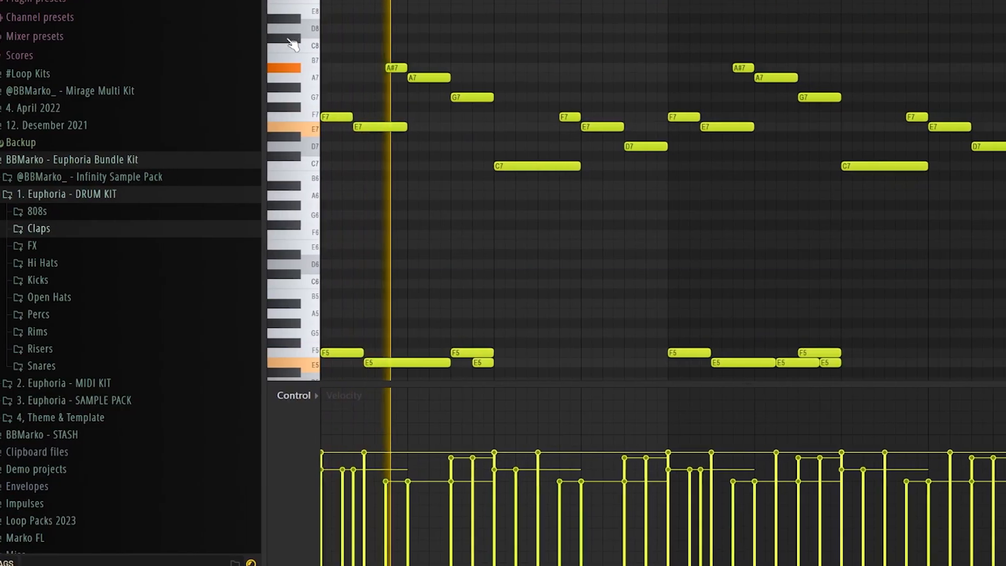
left_click_drag(299, 21, 291, 166)
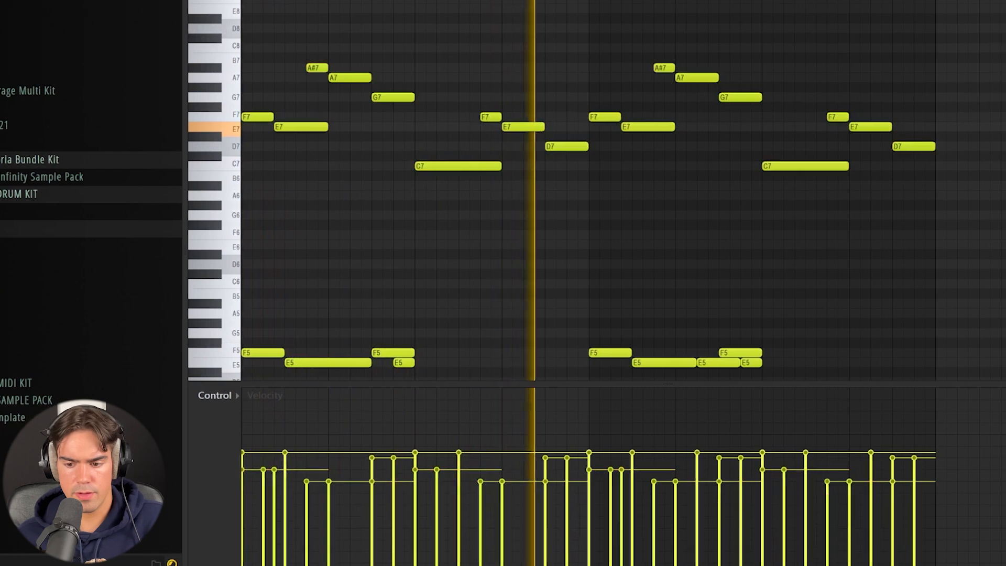
key("ctrl+d")
scroll(618, 191, "down", 3)
scroll(872, 100, "down", 5)
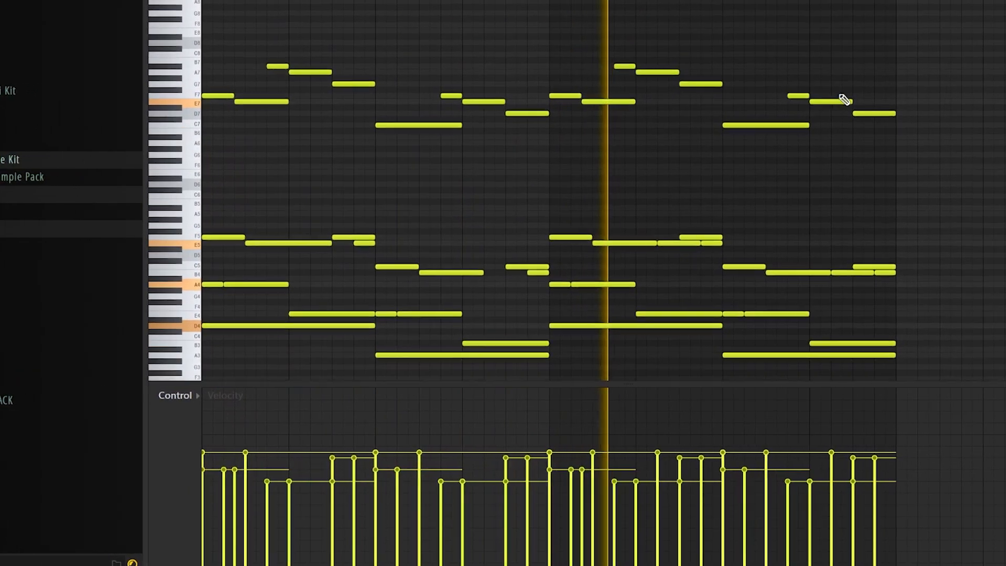
scroll(835, 99, "down", 1)
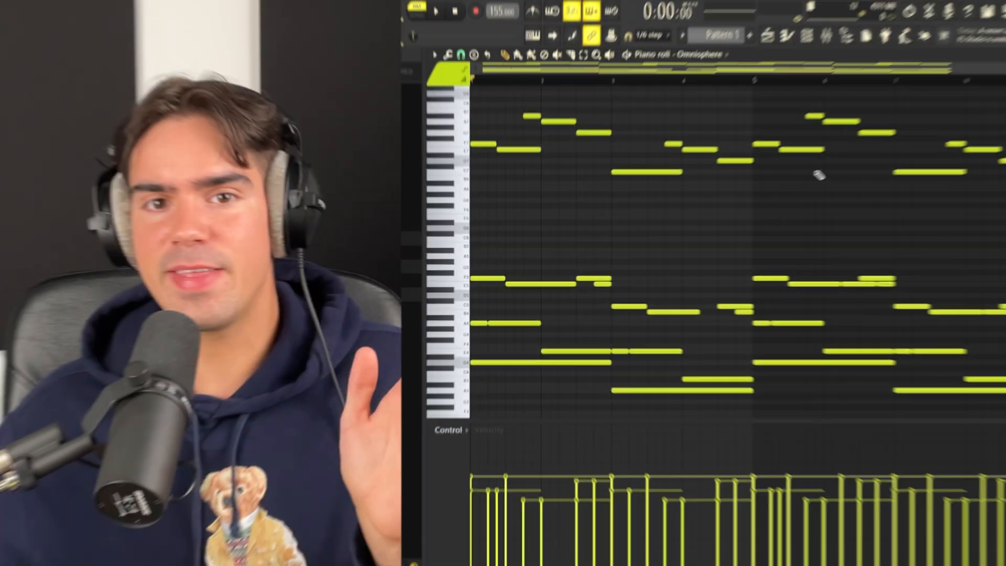
scroll(807, 177, "down", 2)
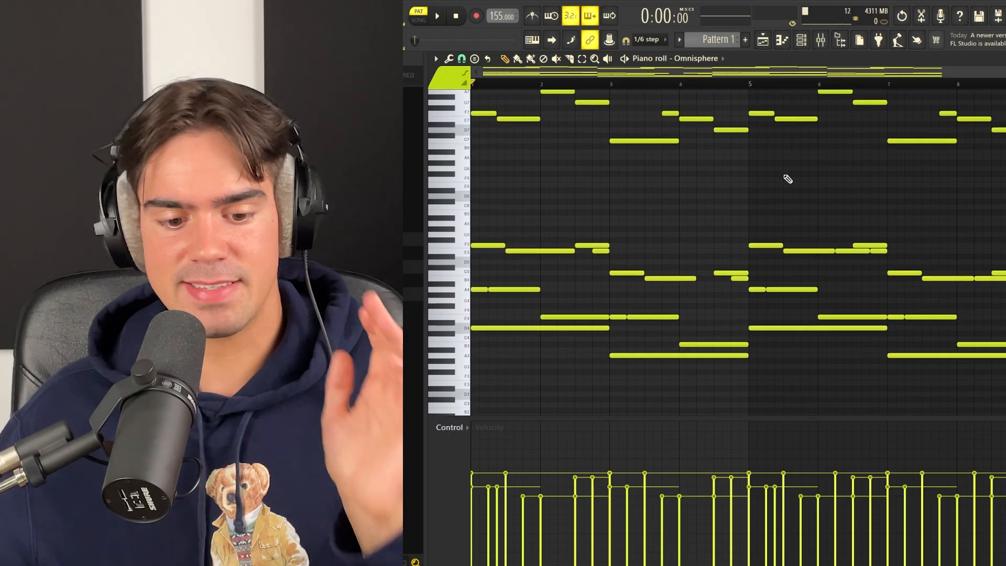
Copy the long D4 and A3 root notes across all eight bars one octave down to D3 and A2
scroll(575, 242, "down", 3)
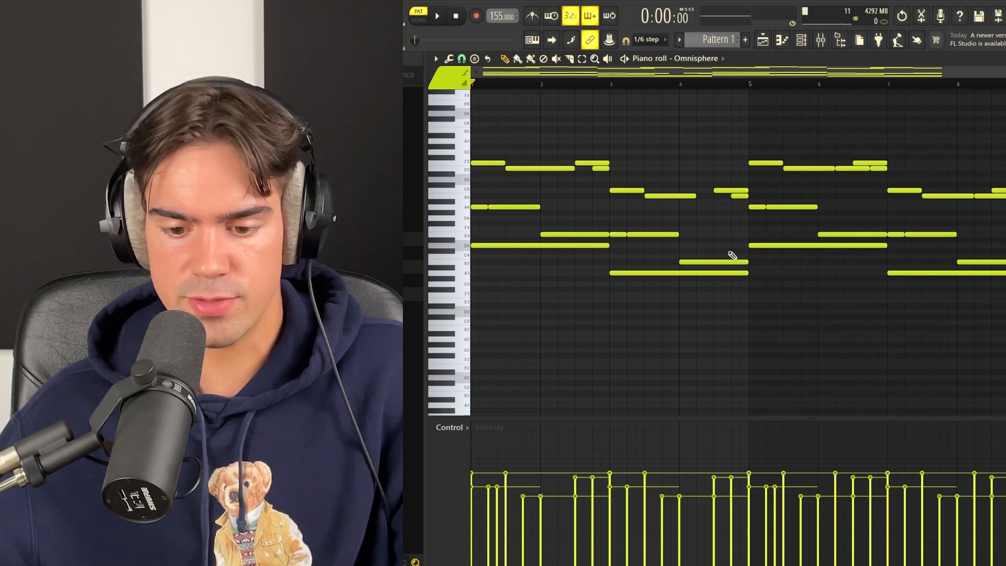
left_click(506, 244, "ctrl")
left_click(628, 273, "ctrl+shift")
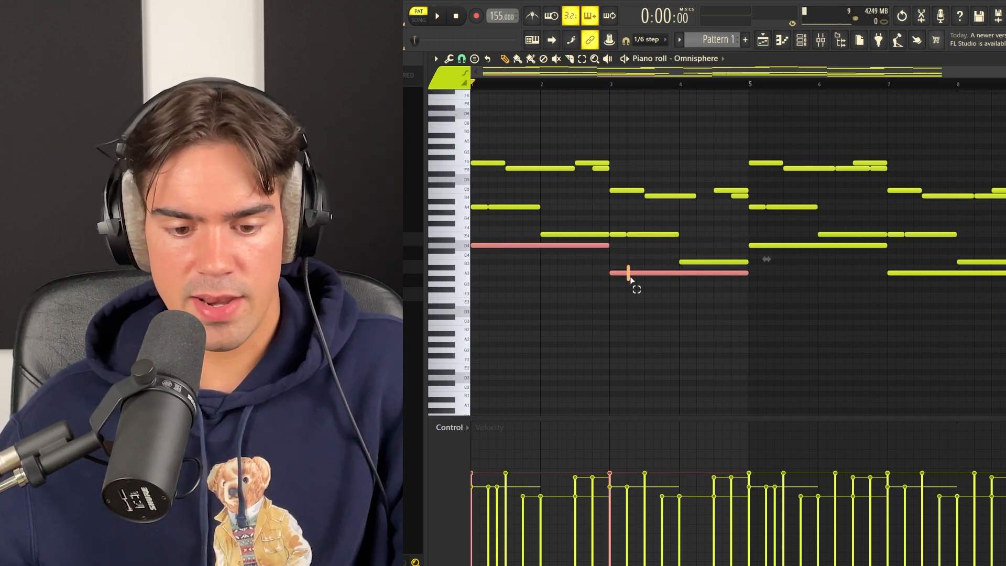
left_click(811, 245, "ctrl+shift")
left_click(913, 273, "ctrl+shift")
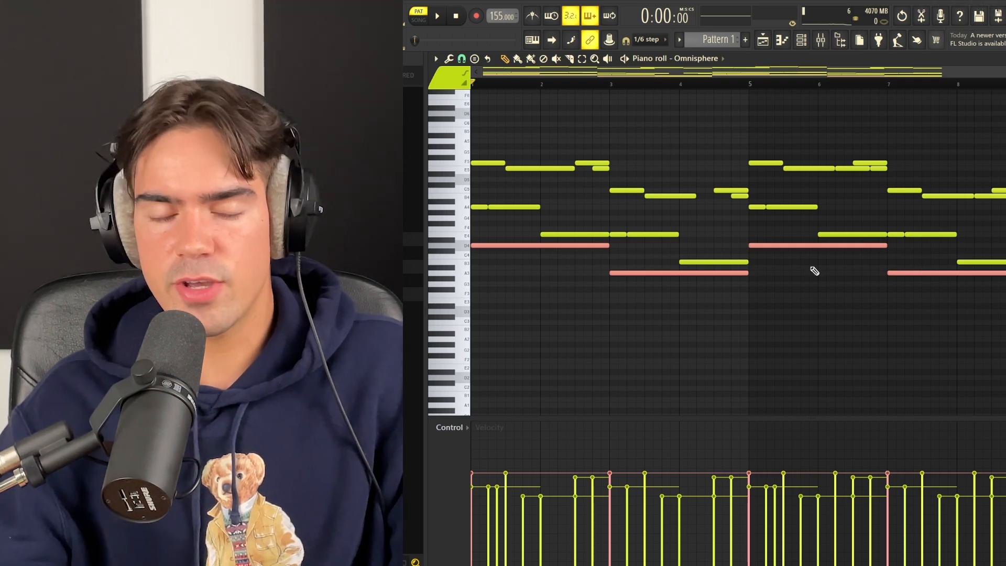
key("shift+Down")
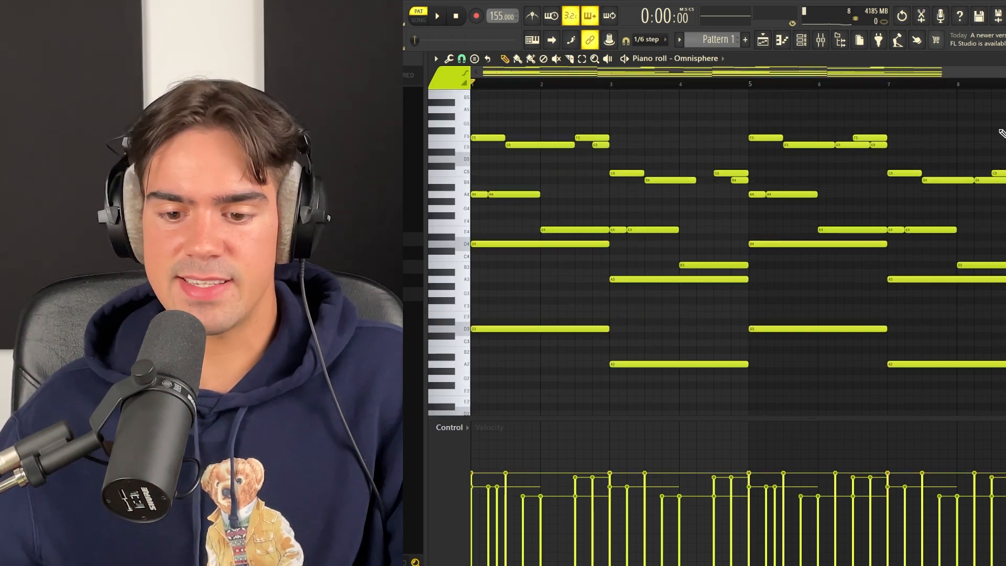
left_click_drag(1003, 121, 495, 370)
left_click(606, 309)
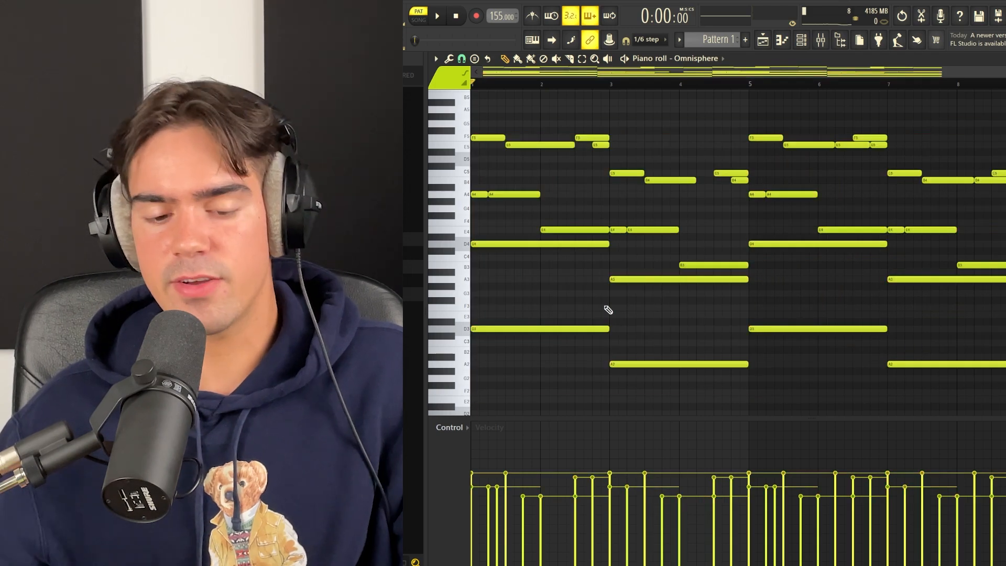
Select all notes in the piano roll and open the strum tool for them
key("ctrl+a")
key("alt+s")
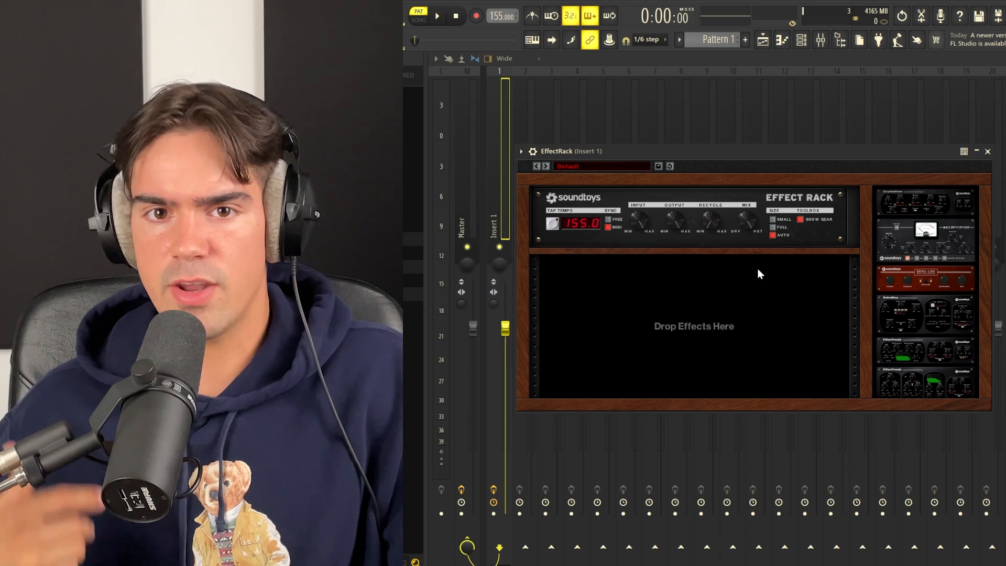
Add Crystallizer to the empty Soundtoys Effect Rack and turn down the Noise amount in RC-20 Retro Color
left_click_drag(912, 197, 749, 297)
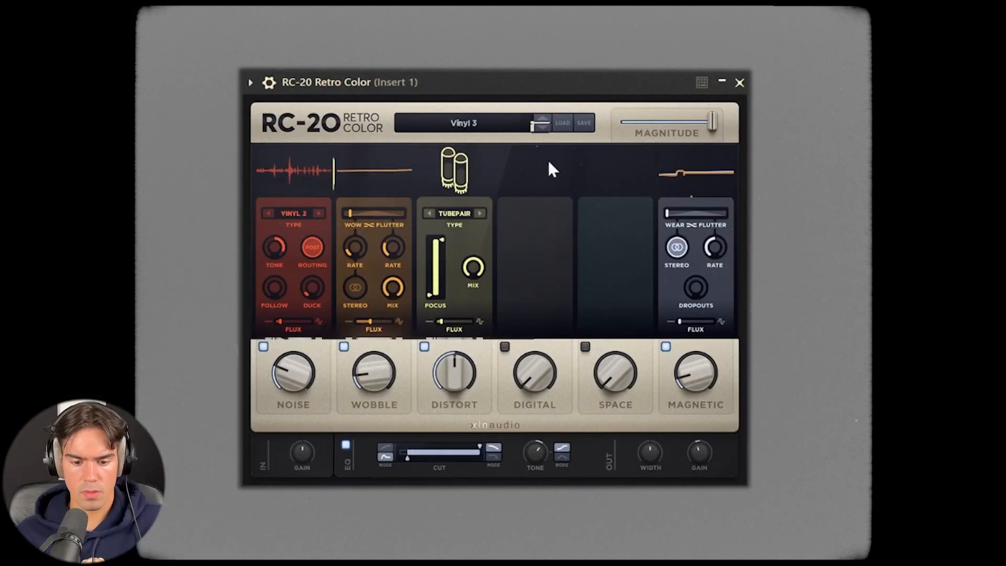
left_click_drag(306, 376, 288, 385)
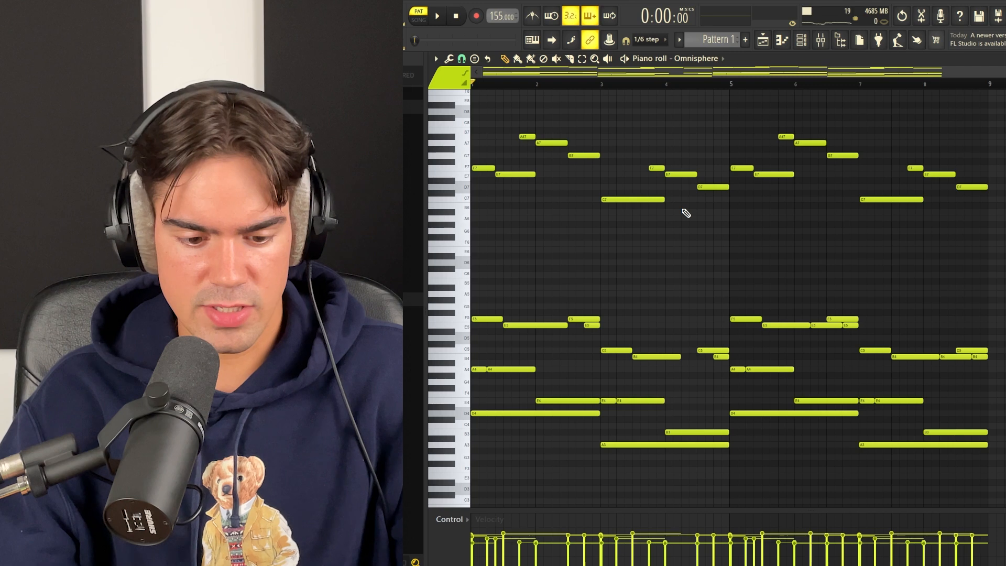
Transpose all Omnisphere notes down four semitones and then up one octave, and play the pattern
key("Down")
key("Down")
key("Down")
key("Down")
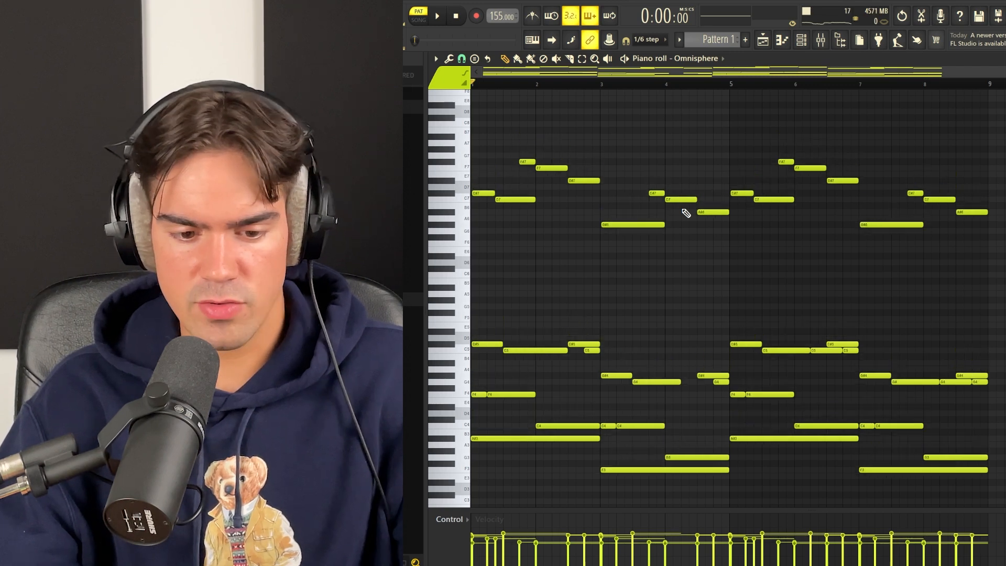
key("ctrl+Up")
scroll(686, 213, "up", 1)
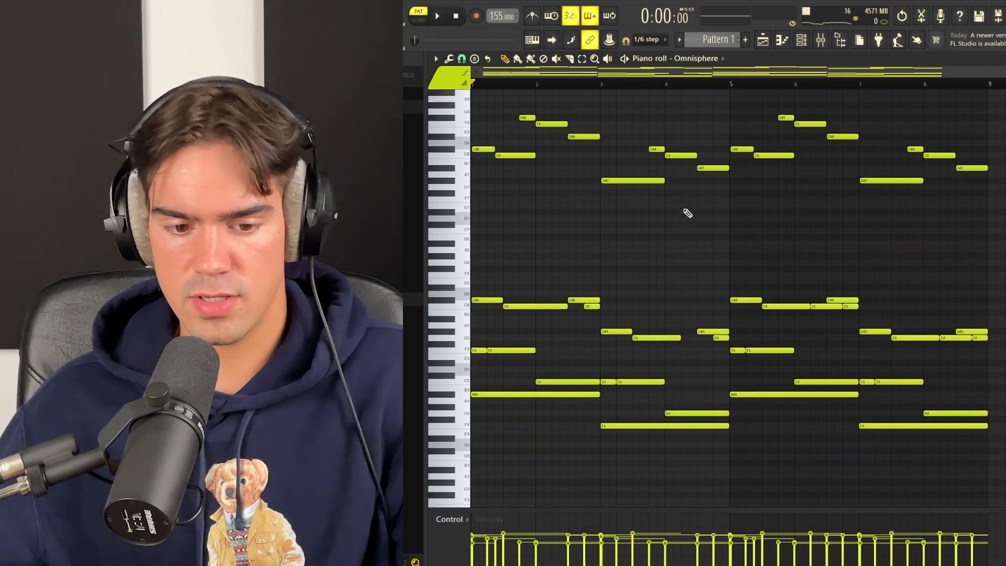
key("space")
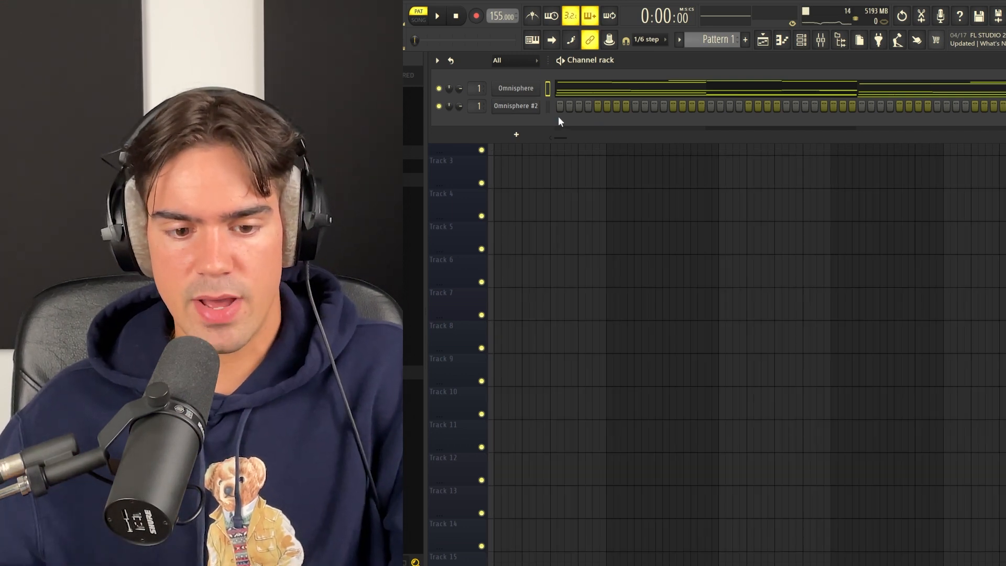
Paste the copied notes into the Omnisphere #2 channel and delete the high melody notes there
key("ctrl+v")
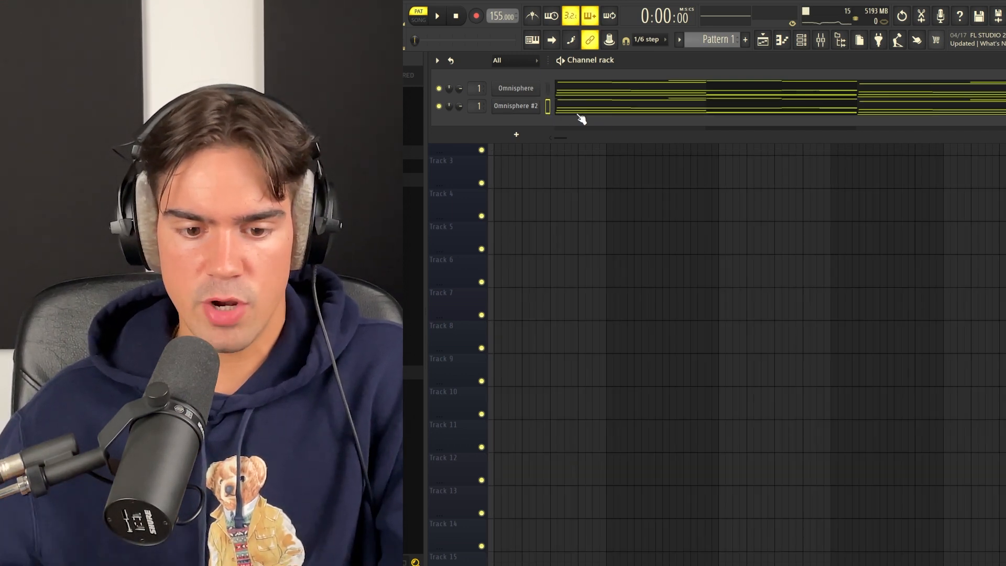
left_click(596, 113)
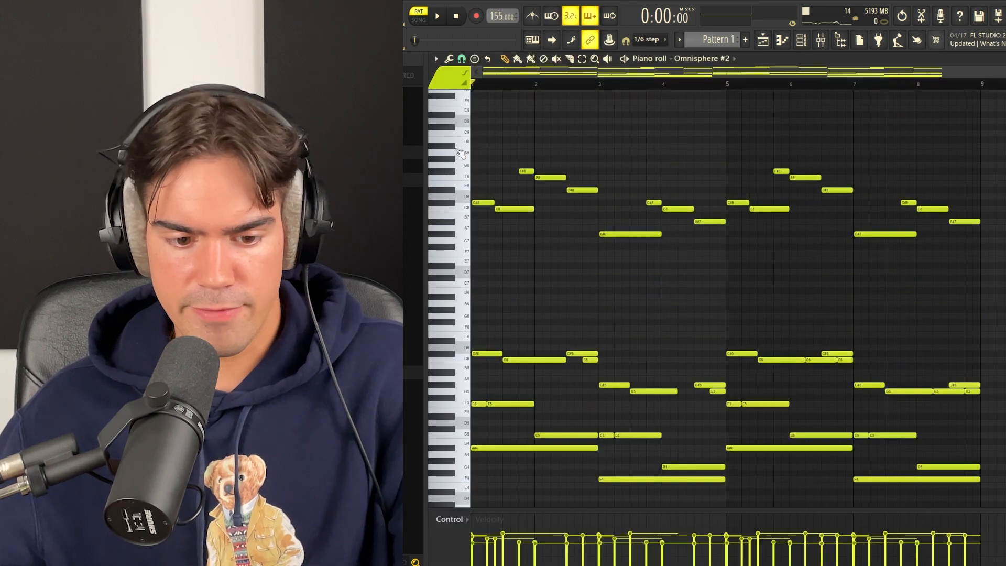
left_click_drag(460, 144, 446, 257)
key("Delete")
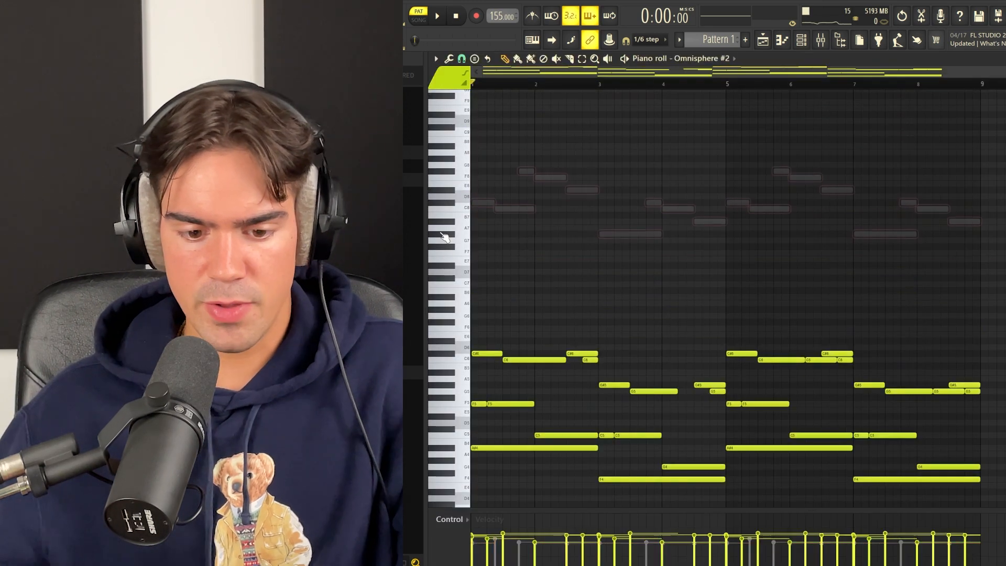
Transpose the remaining chord and bass notes of Omnisphere #2 down one octave
scroll(588, 252, "down", 2)
scroll(587, 251, "down", 1)
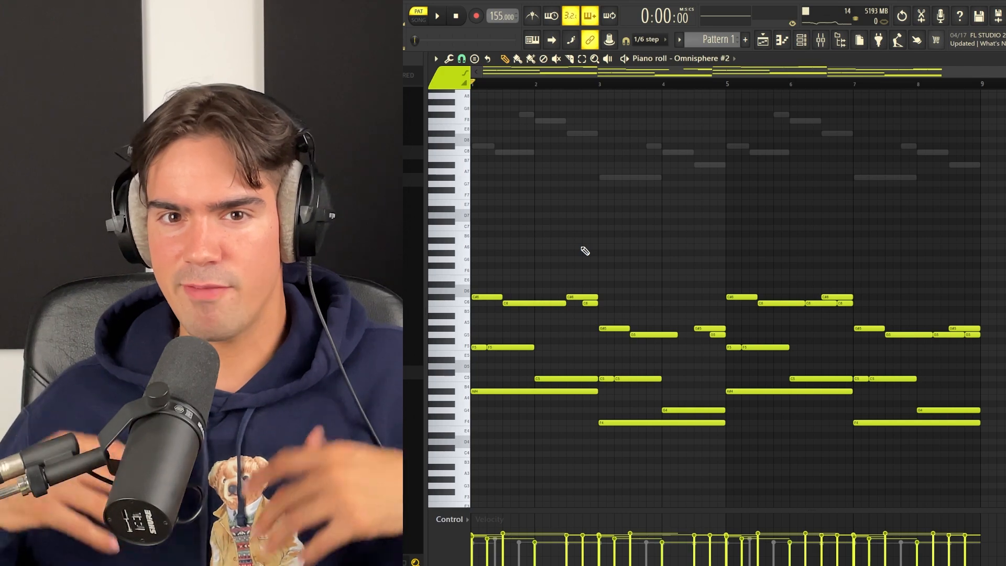
scroll(585, 251, "down", 5)
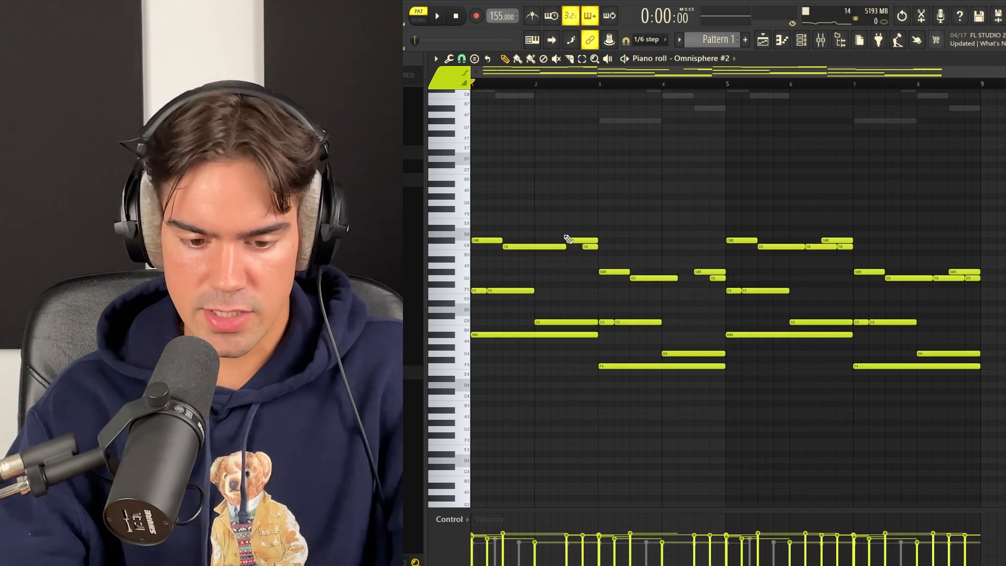
key("ctrl+Down")
scroll(618, 277, "down", 2)
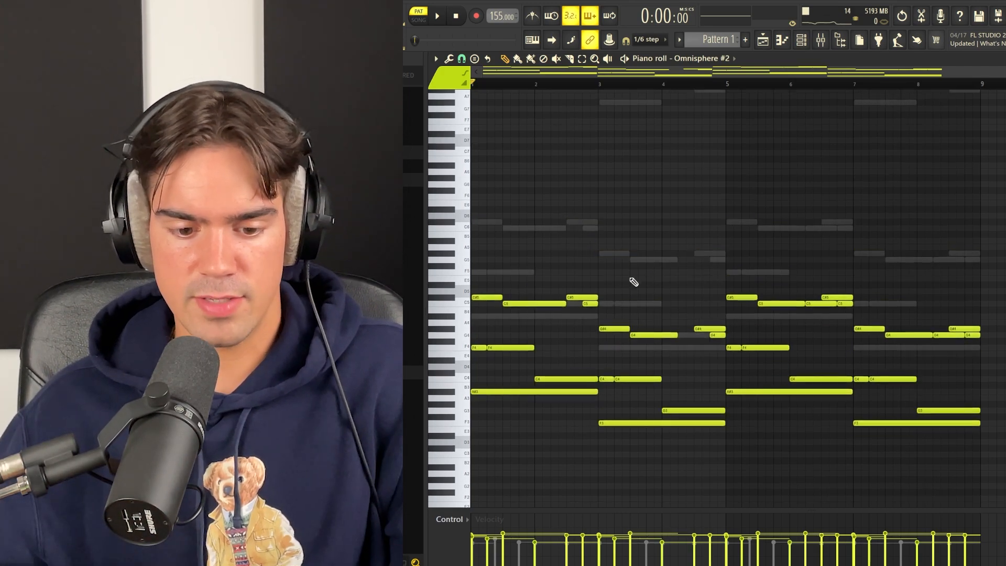